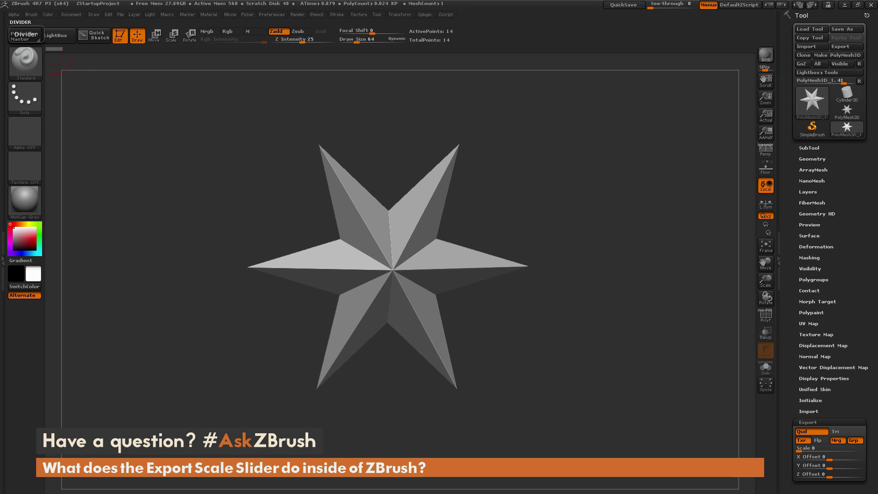
Step: Place the 5inCube.obj and 127mmCube.obj Notepad windows side by side, comparing ±2.5 and ±63.5 vertices
key(alt+Tab)
drag(470, 69, 589, 59)
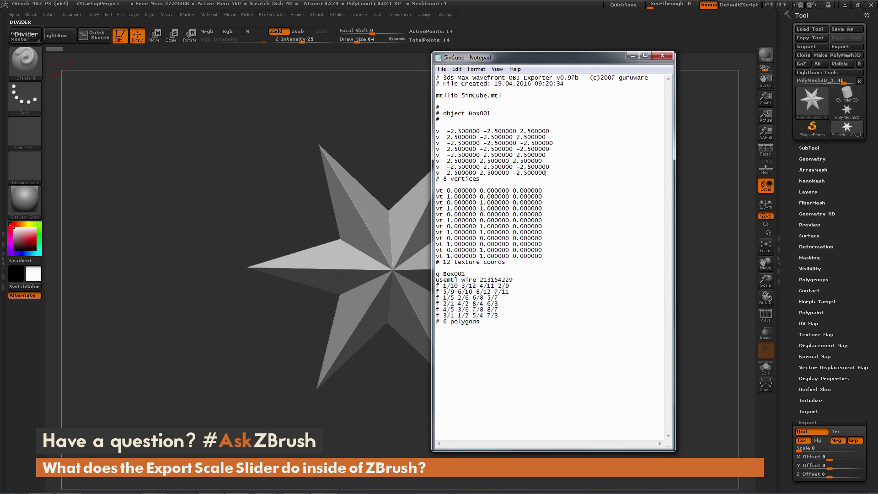
key(alt+Tab)
drag(101, 61, 330, 61)
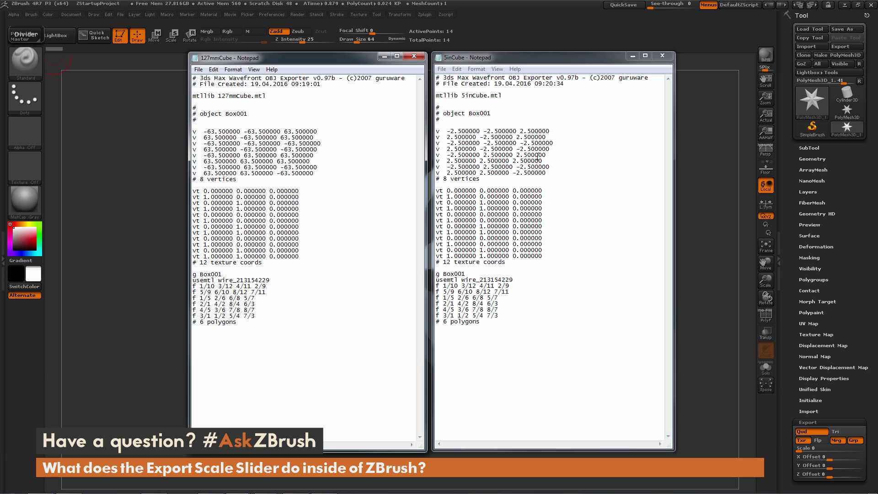
Step: Close Notepad, import 127mmCube.obj into ZBrush and switch the view to perspective
click(726, 174)
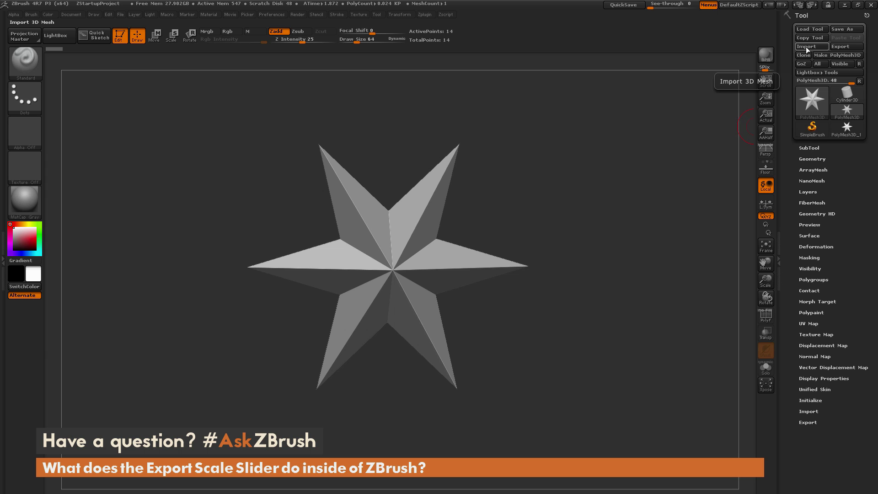
click(806, 47)
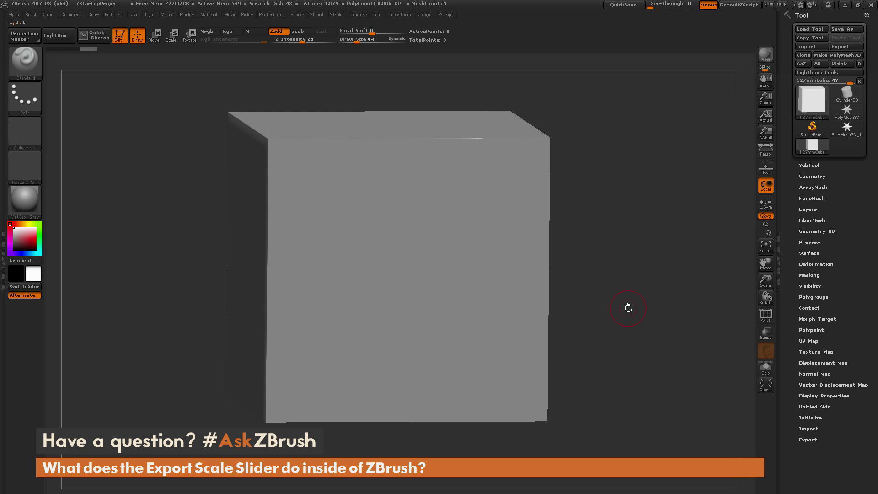
drag(629, 308, 705, 226)
key(p)
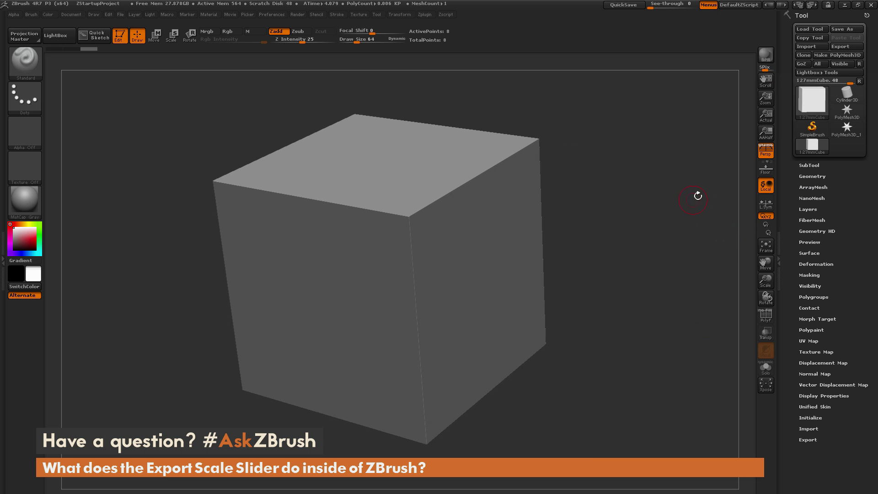
Step: Expand Geometry > Size to read the cube's XYZ Size of 2.00002
click(812, 177)
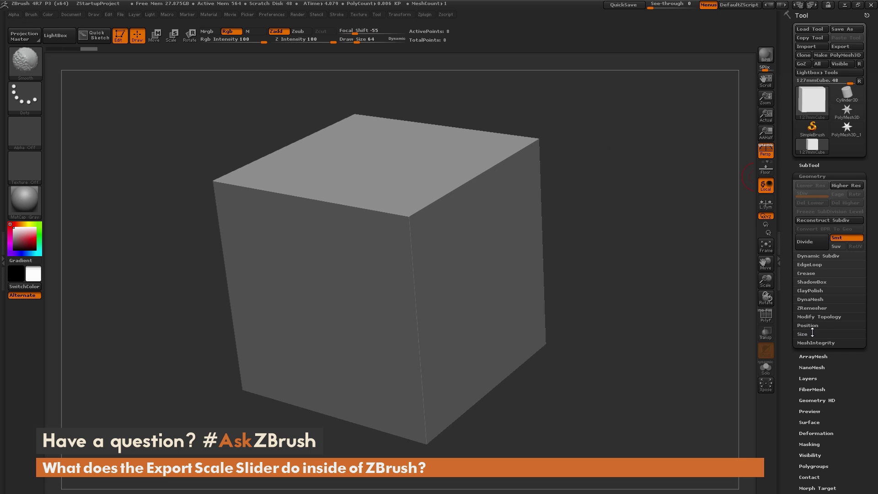
click(806, 335)
drag(787, 345, 794, 274)
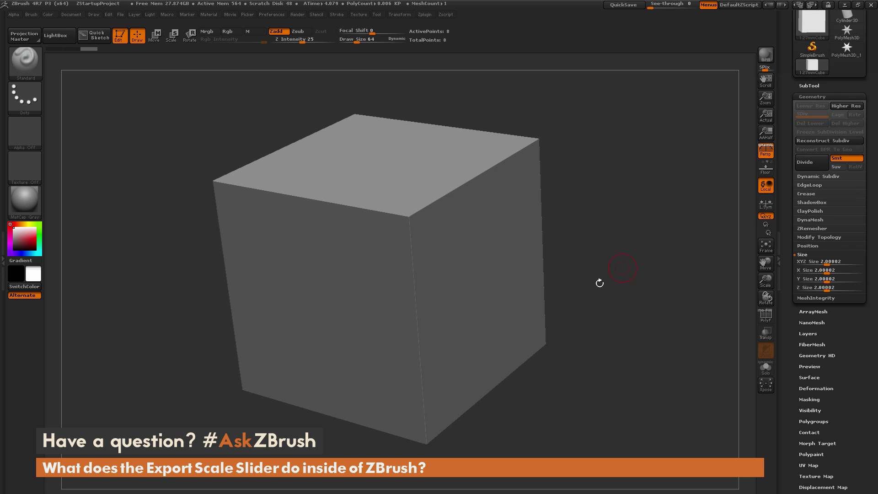
mouse_move(599, 282)
mouse_down()
mouse_move(572, 289)
mouse_move(590, 277)
mouse_up()
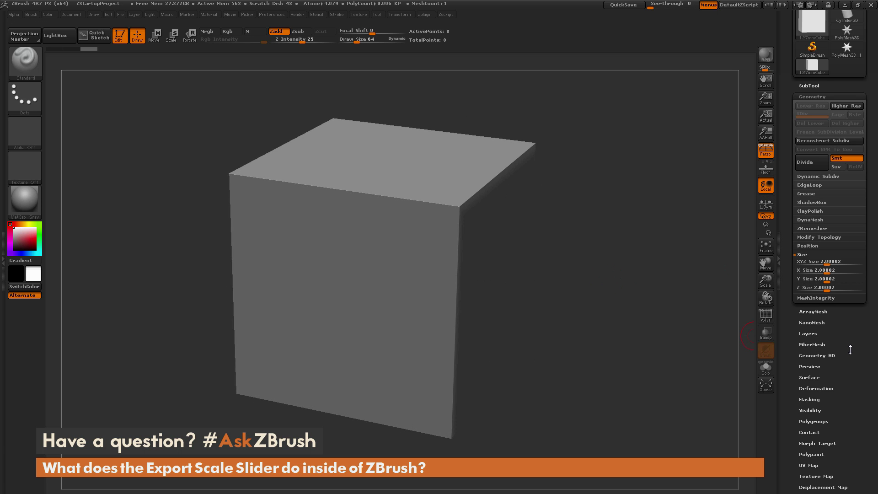
drag(686, 315, 682, 315)
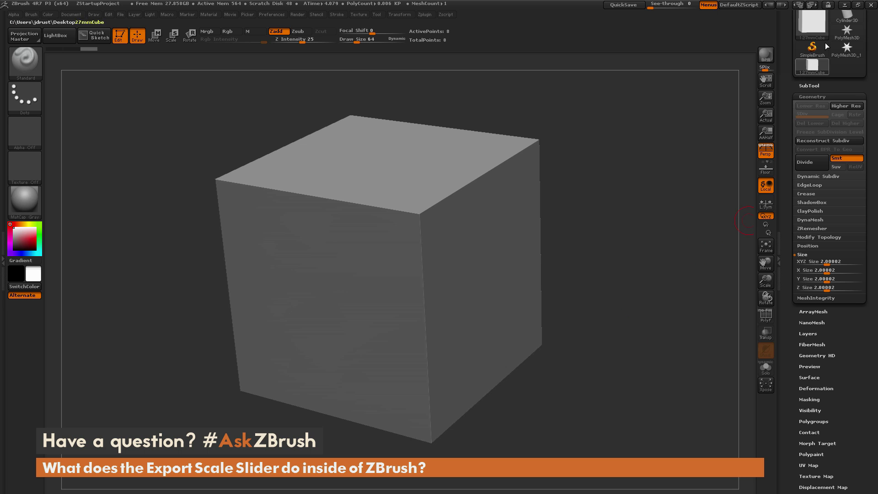
mouse_move(847, 31)
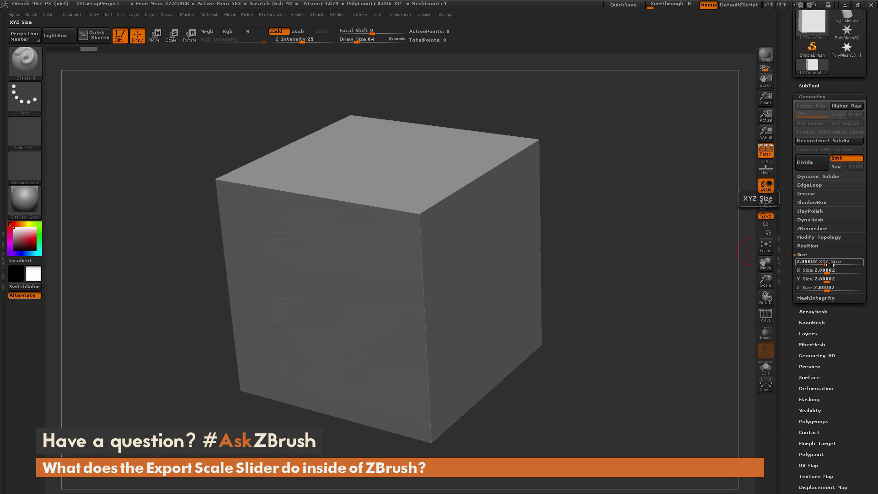
scroll(829, 265, down, 3)
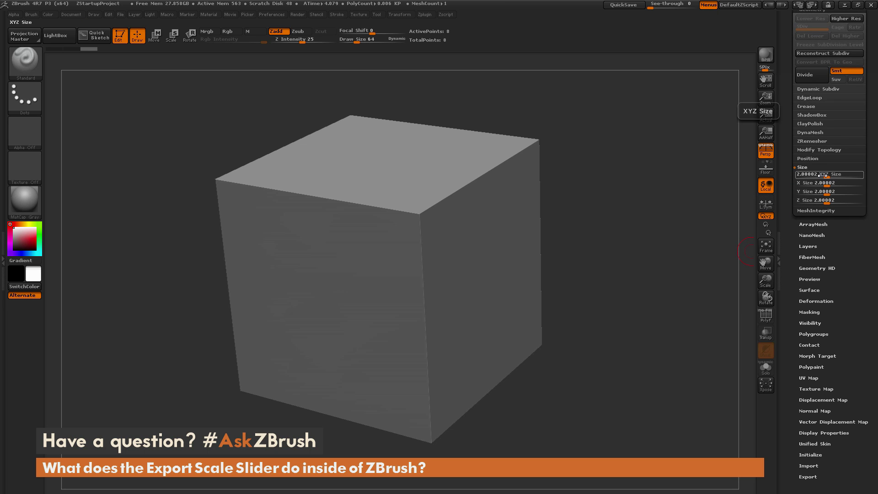
drag(582, 232, 589, 227)
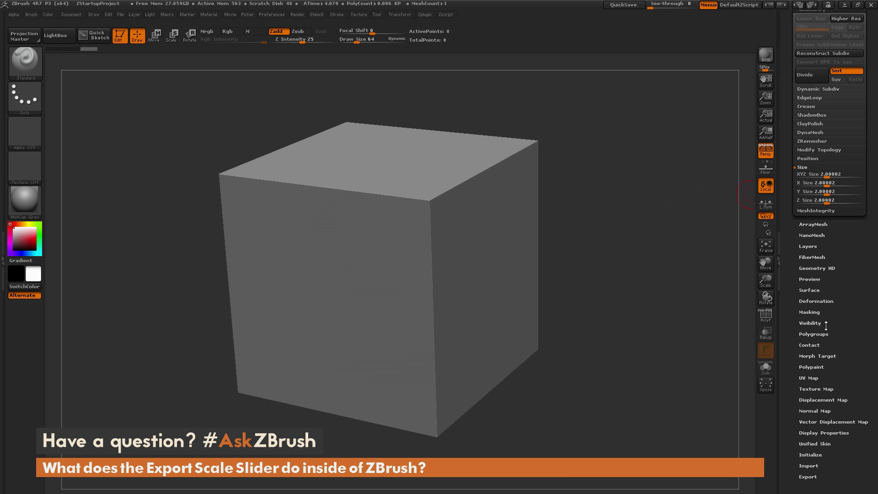
scroll(846, 285, up, 5)
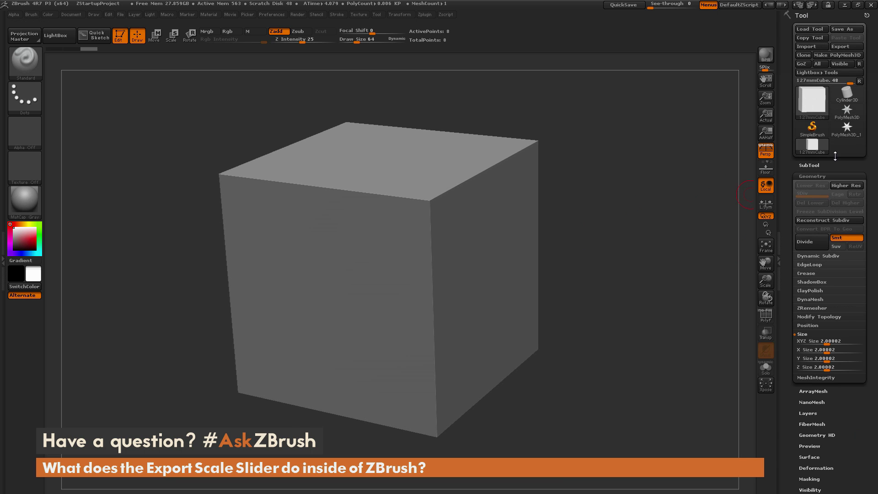
Step: Import 5inCube.obj, confirm it also reads 2.00002, then reselect the 127mmCube tool
mouse_move(849, 114)
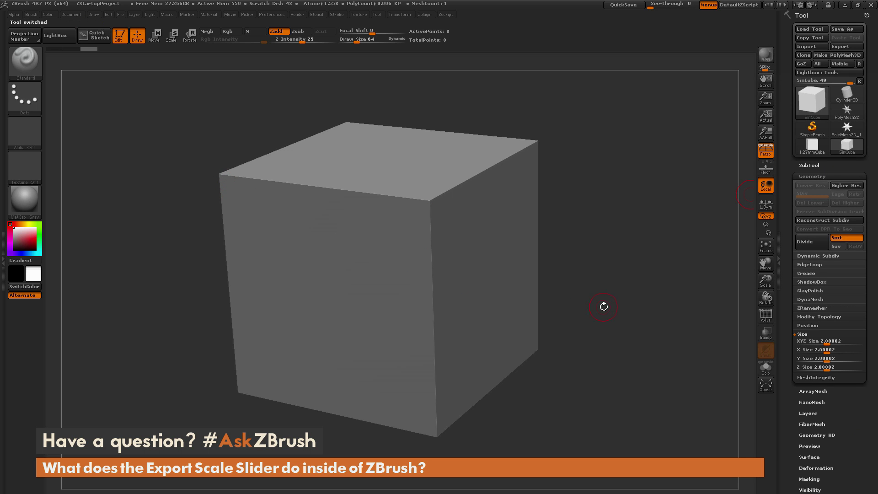
drag(600, 316, 602, 309)
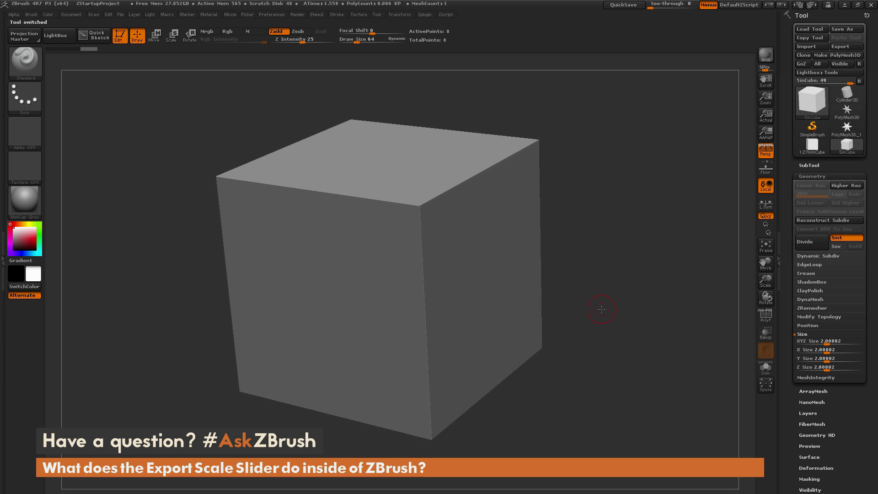
drag(788, 334, 788, 319)
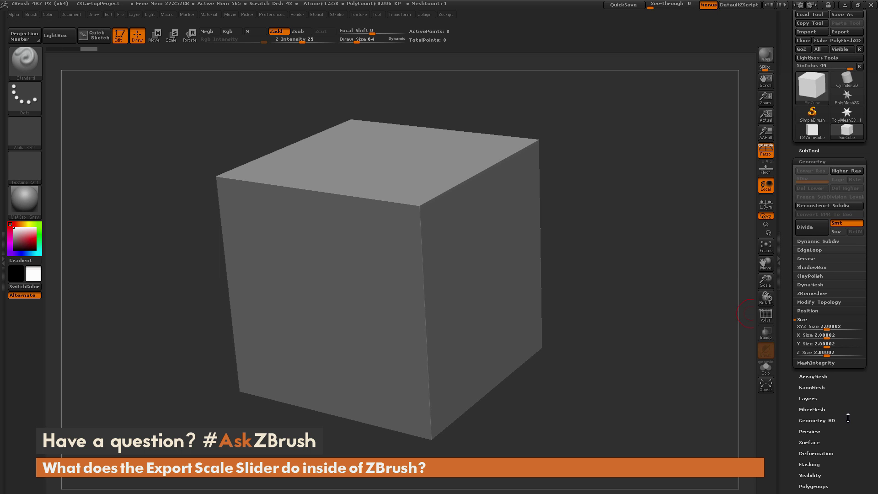
click(850, 131)
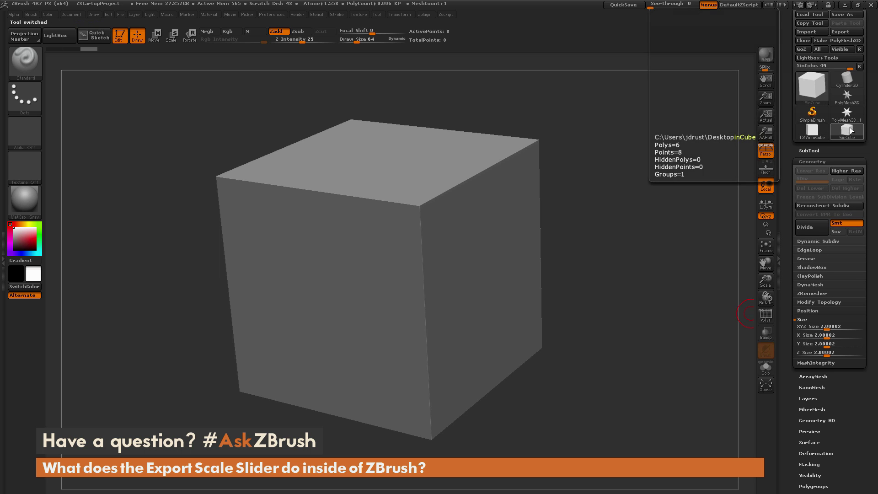
click(813, 133)
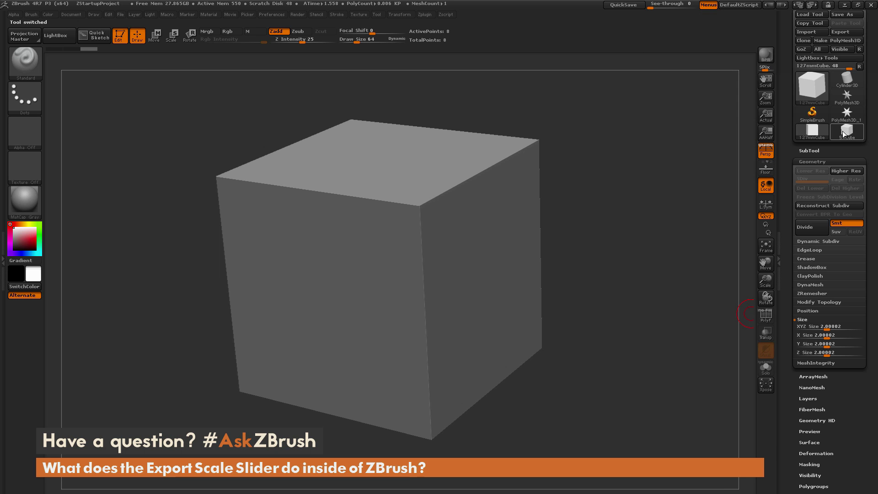
mouse_move(841, 136)
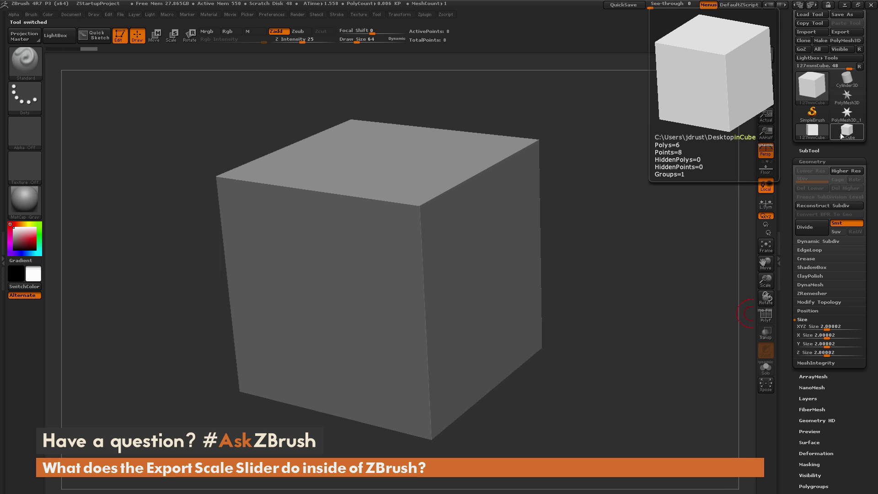
drag(787, 223, 787, 24)
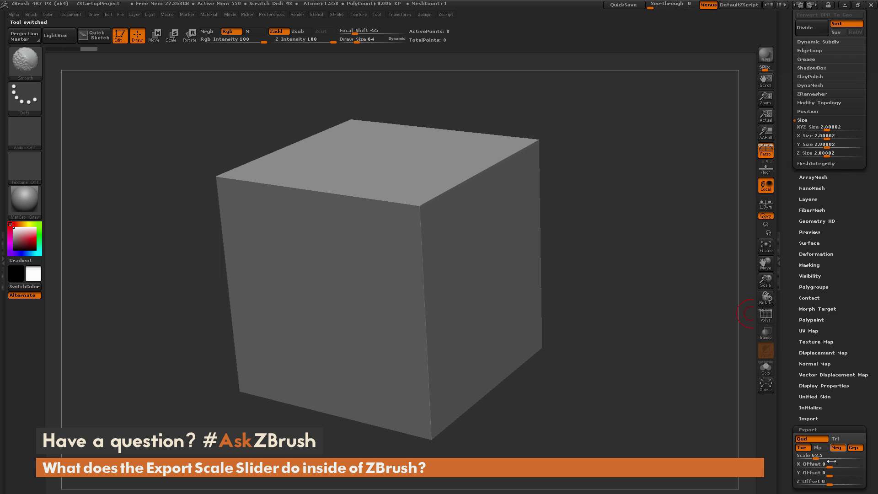
click(815, 456)
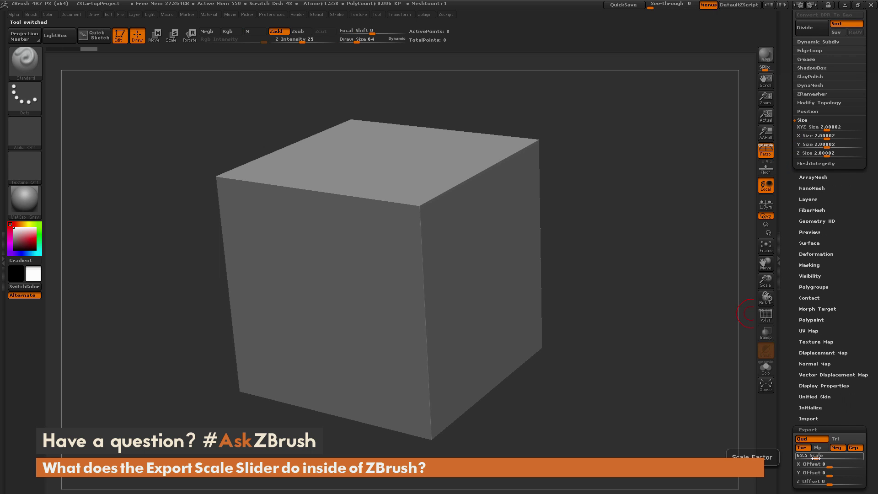
drag(861, 248, 862, 222)
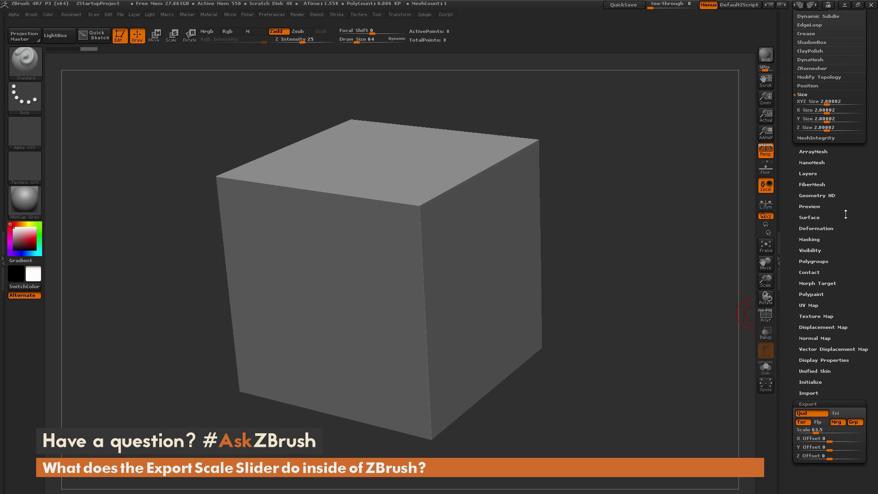
scroll(849, 208, up, 5)
click(848, 130)
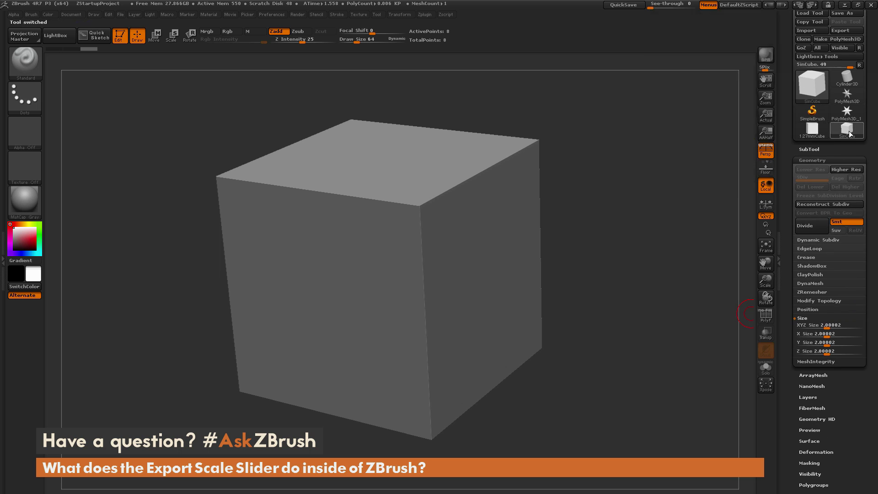
scroll(846, 275, down, 5)
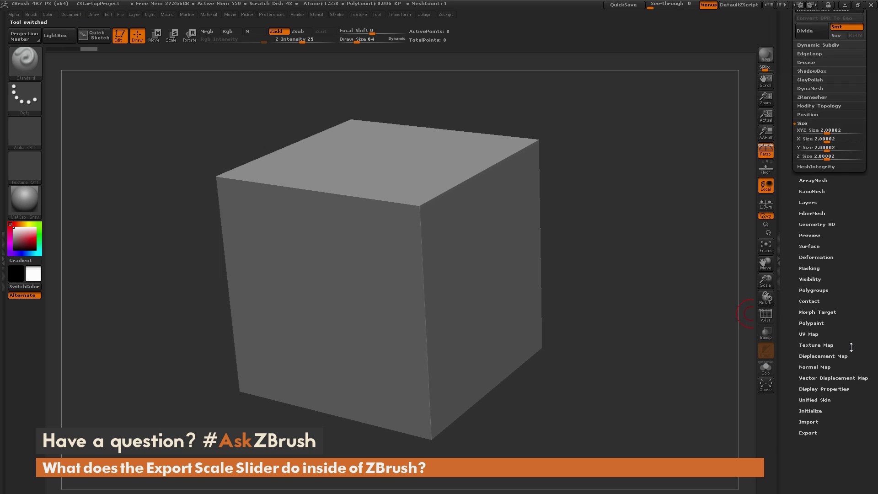
key(shift)
click(816, 382)
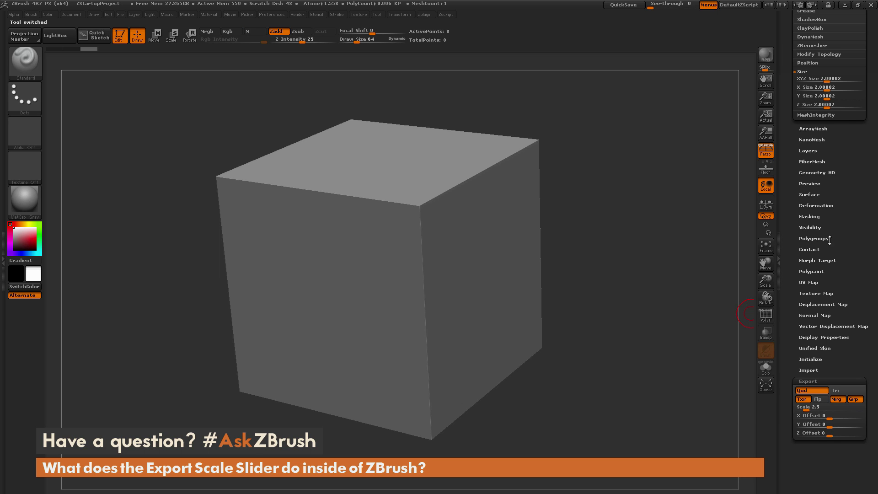
scroll(828, 228, up, 1)
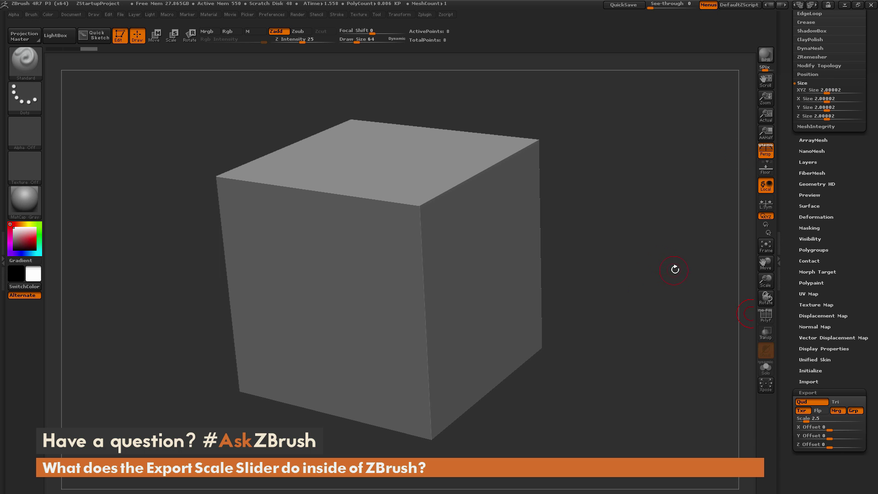
drag(846, 183, 850, 270)
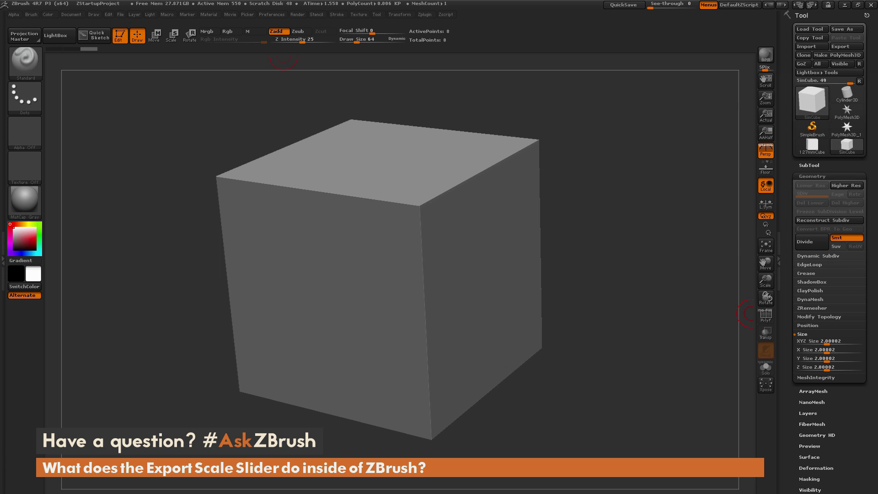
Step: Bring up Scale.psd with the formula Value Wanted / [Tool:Geometry:# Size] = [Export:Scale]
key(alt+Tab)
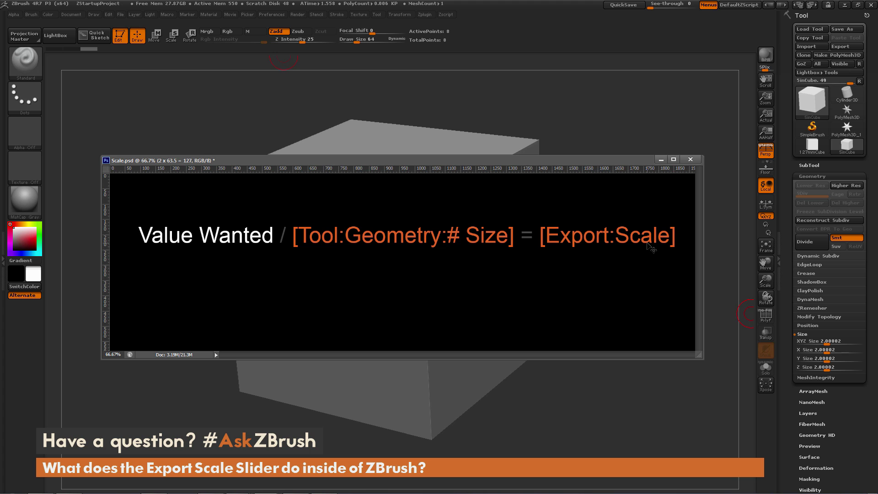
Step: Set the cube's XYZ Size to 3.5, giving 3.49998 per axis, and frame it
click(808, 144)
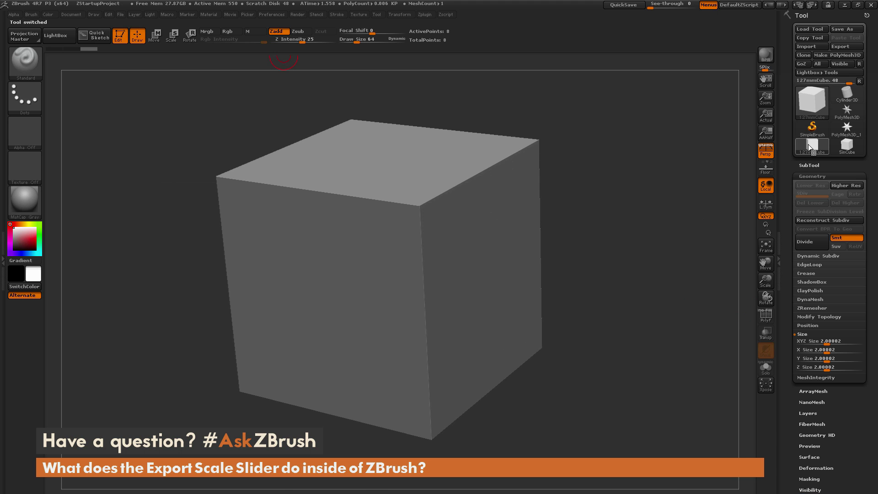
drag(721, 348, 698, 348)
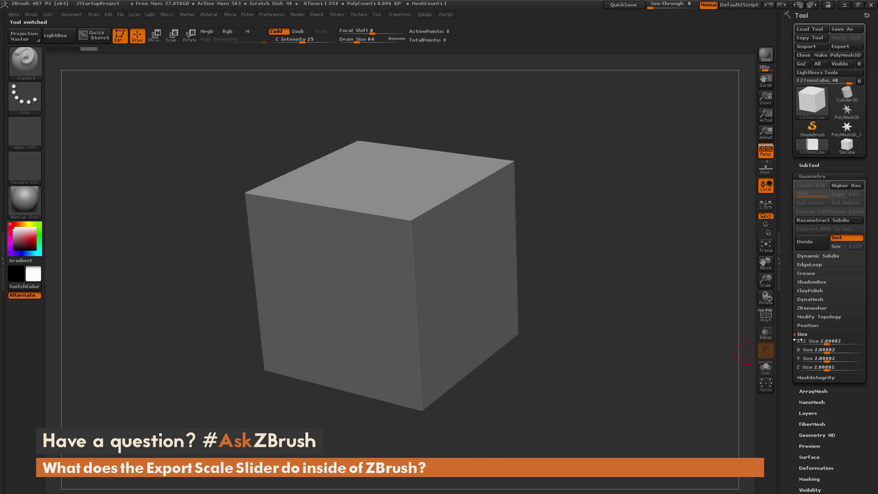
click(828, 342)
text(3.5)
key(Return)
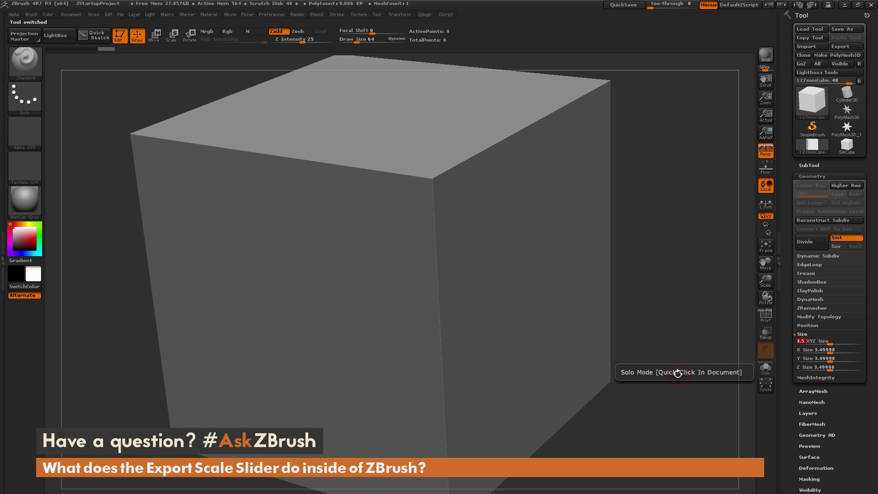
key(f)
drag(590, 374, 738, 368)
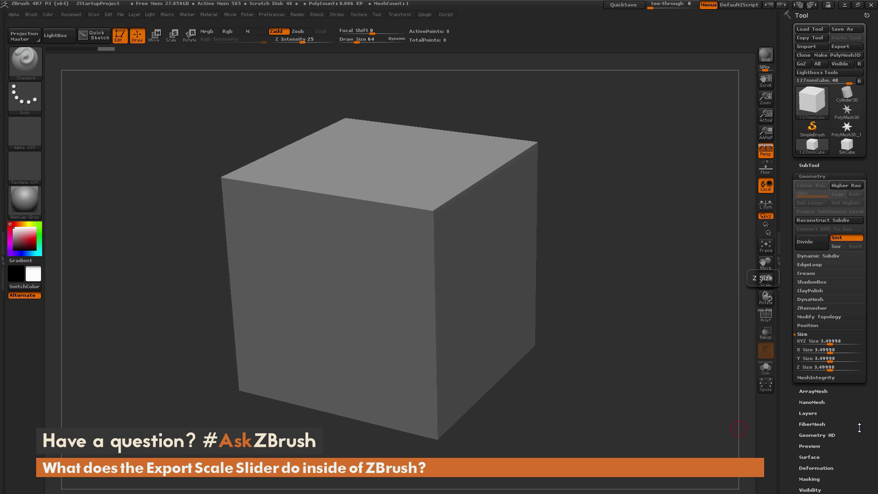
Step: Scroll the Tool palette and expand Export, showing an Export Scale of 63.5
scroll(858, 353, down, 5)
click(808, 402)
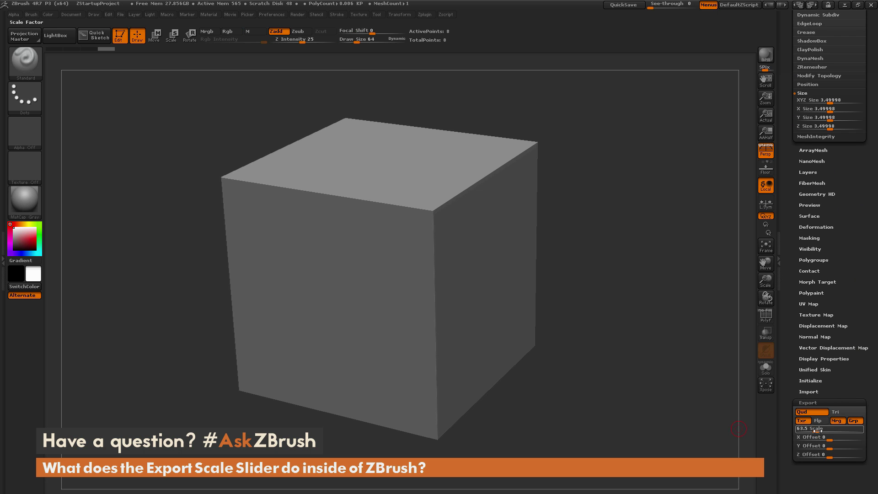
drag(867, 233, 867, 234)
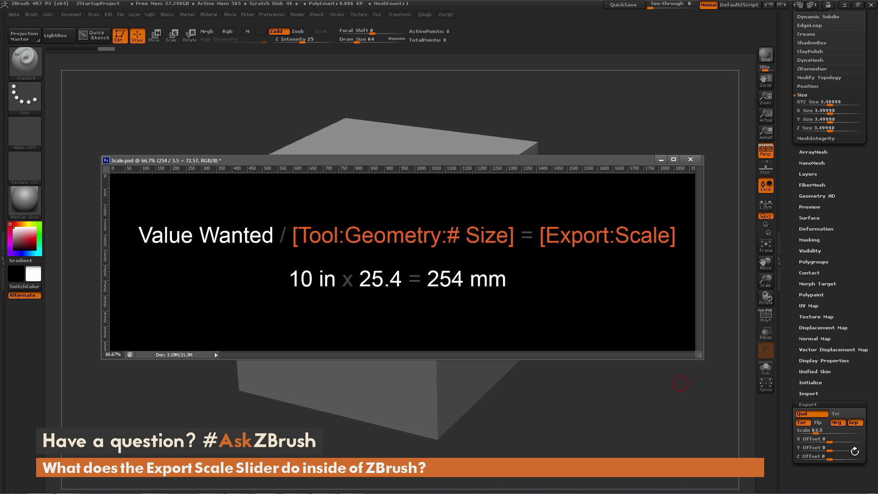
Step: Reveal the worked example 254 / 3.5 = 72.57 in Scale.psd
drag(815, 431, 823, 432)
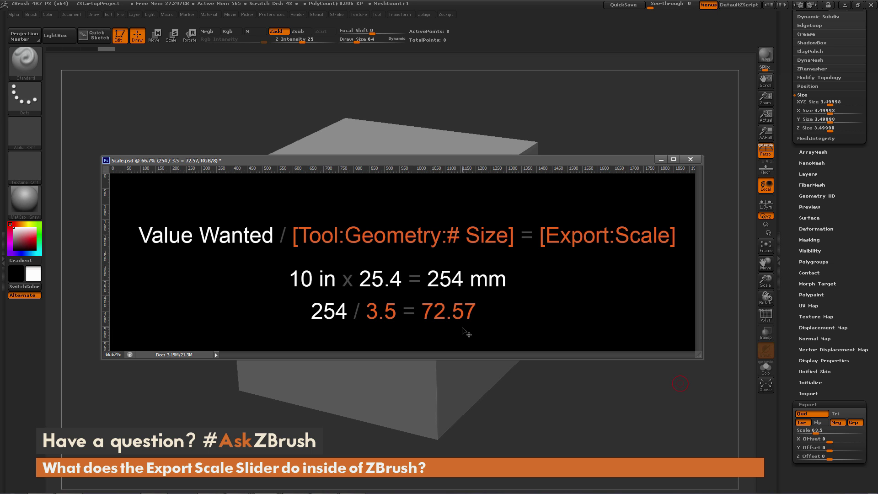
Step: Set the Export Scale to 72.57 and check that Z Size still reads 3.49998
click(650, 412)
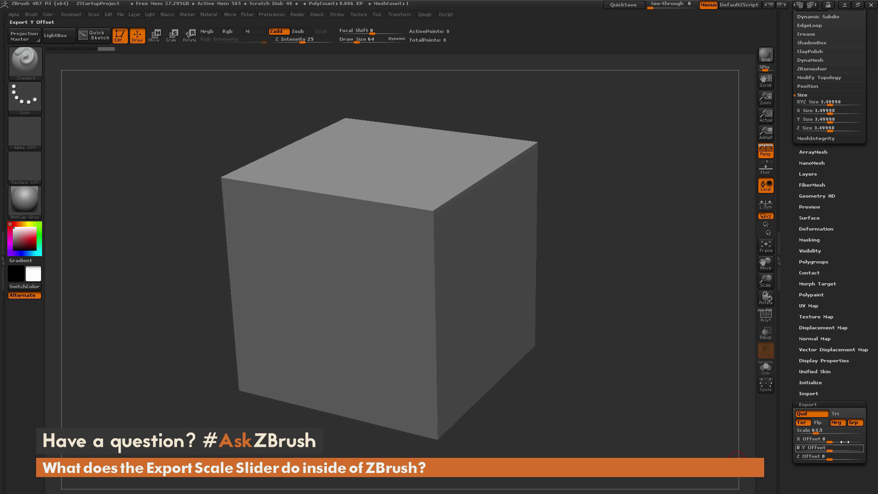
click(818, 431)
text(72)
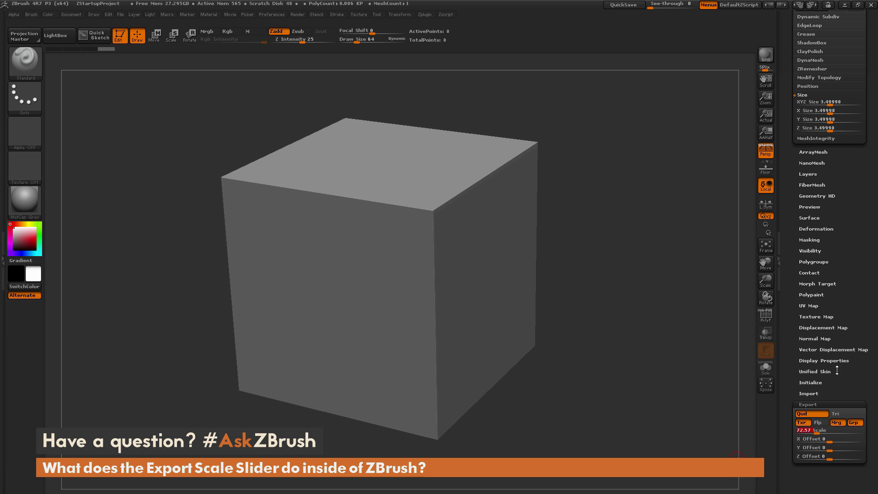
key(Return)
drag(849, 259, 849, 299)
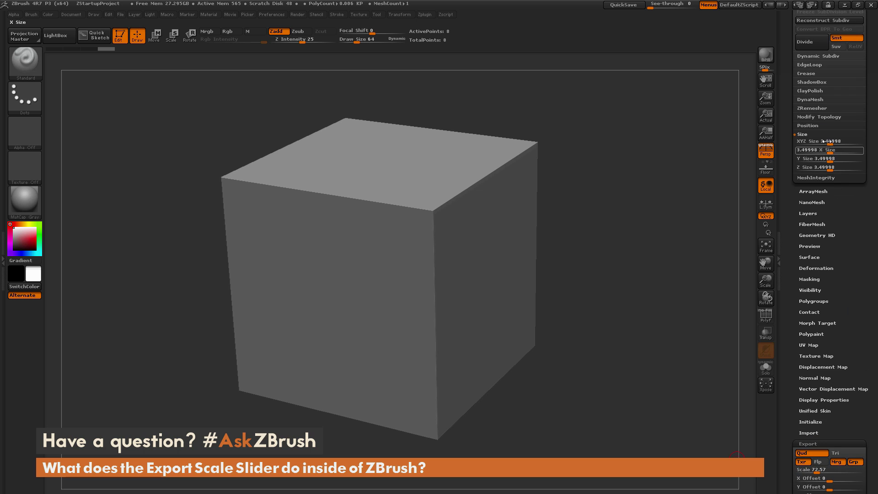
click(817, 167)
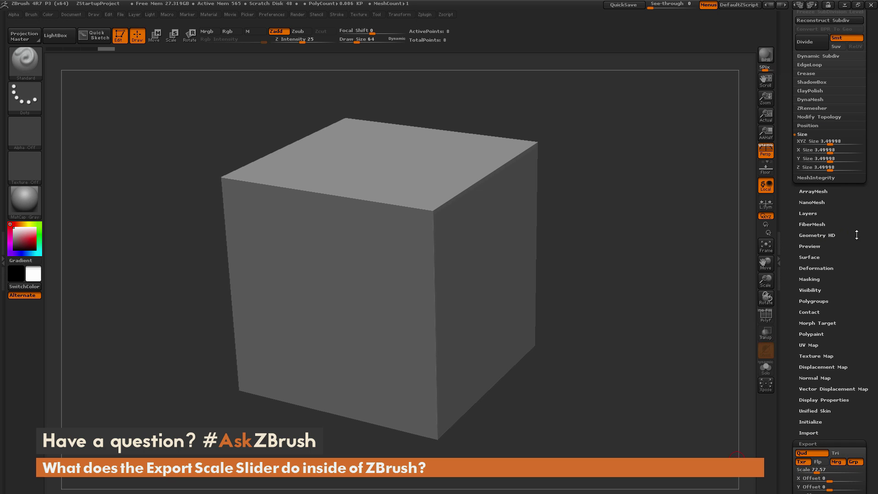
drag(856, 235, 855, 407)
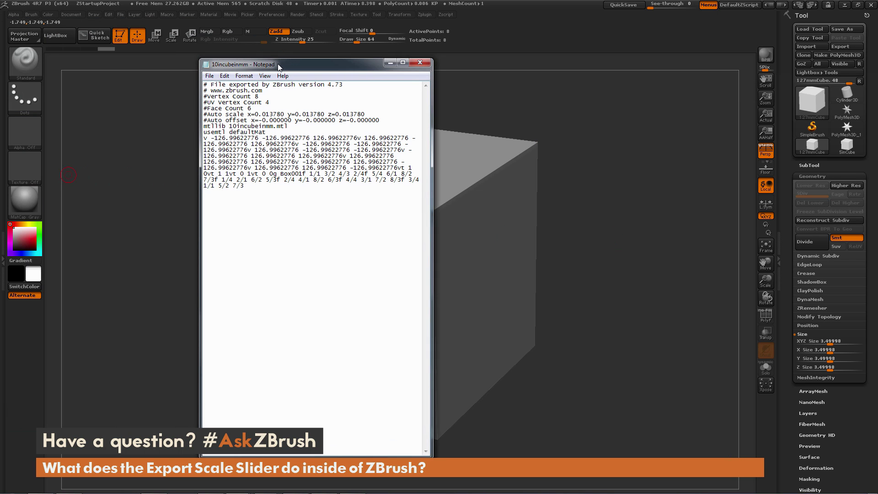
Step: Inspect a ±126.99622776 vertex line in the exported 10incubeinmm OBJ, then close Notepad
drag(277, 68, 269, 67)
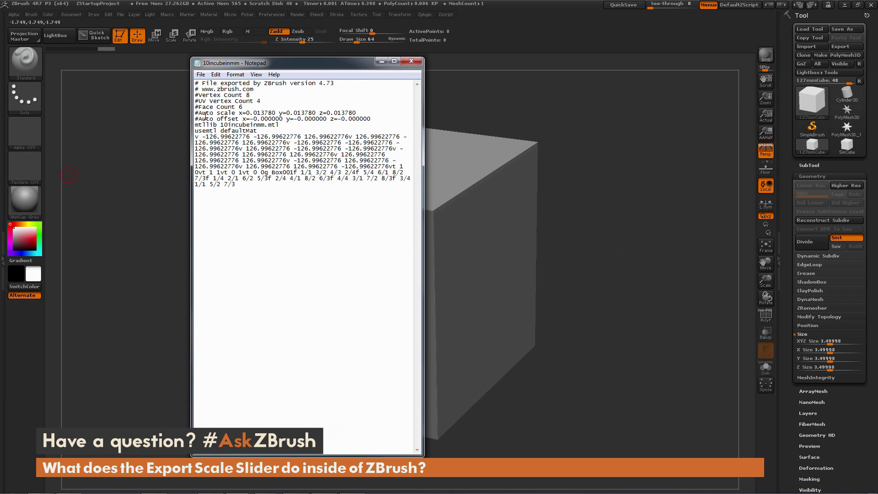
drag(195, 143, 404, 140)
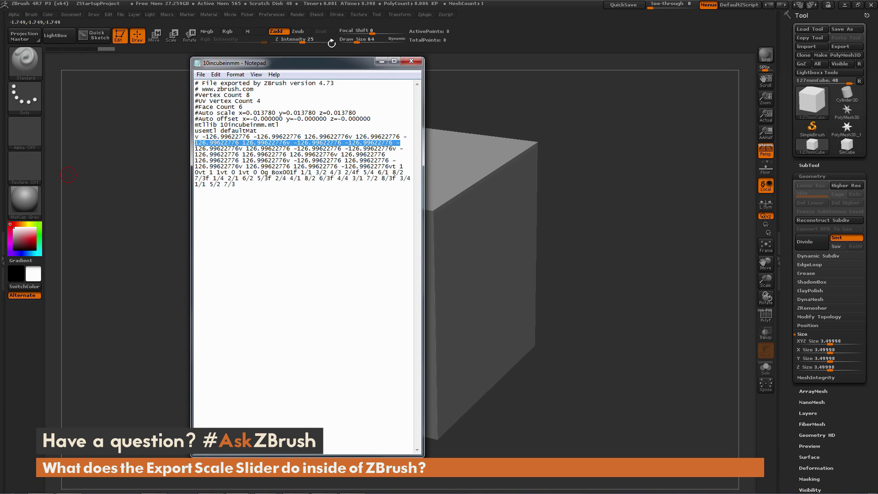
click(608, 138)
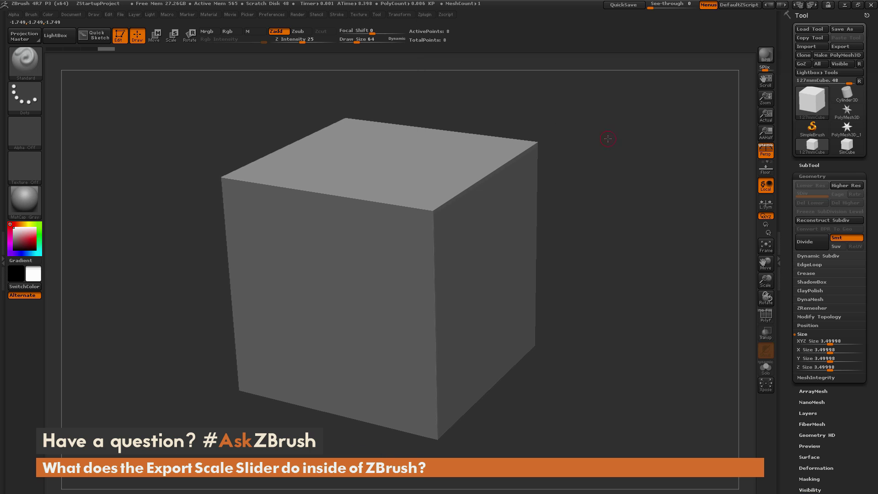
scroll(849, 368, down, 5)
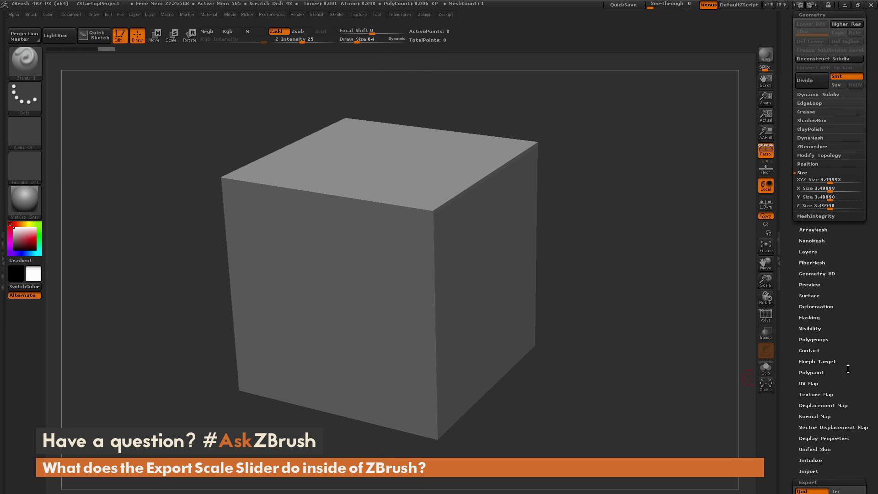
scroll(849, 369, down, 2)
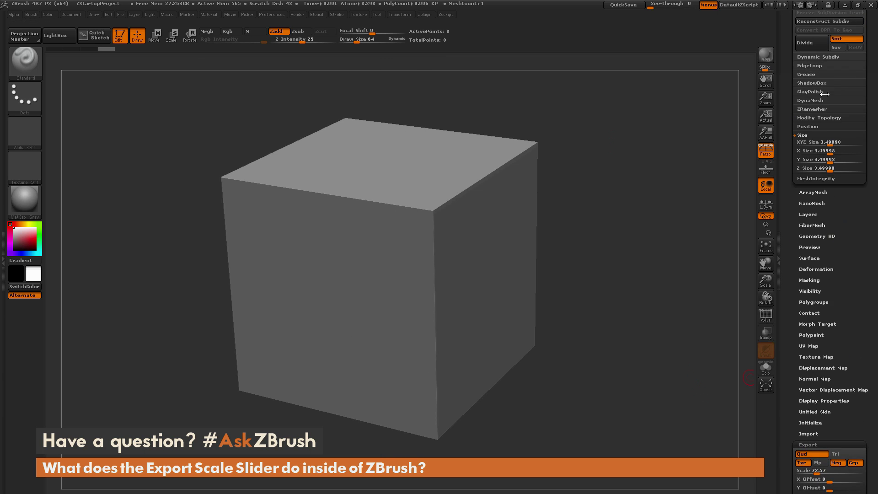
scroll(864, 320, down, 1)
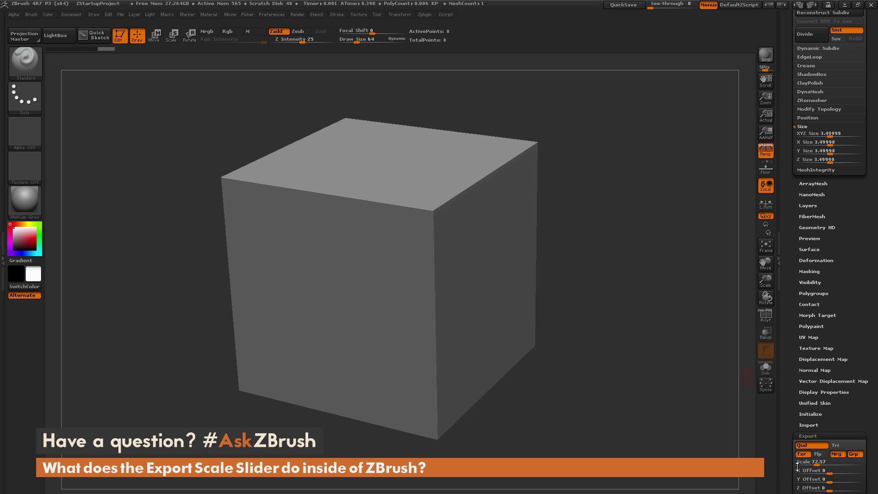
scroll(842, 362, down, 1)
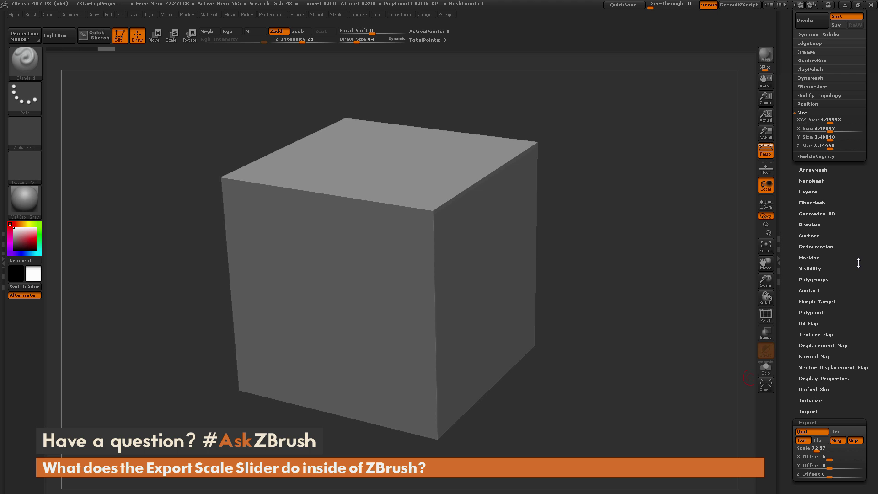
drag(673, 274, 657, 291)
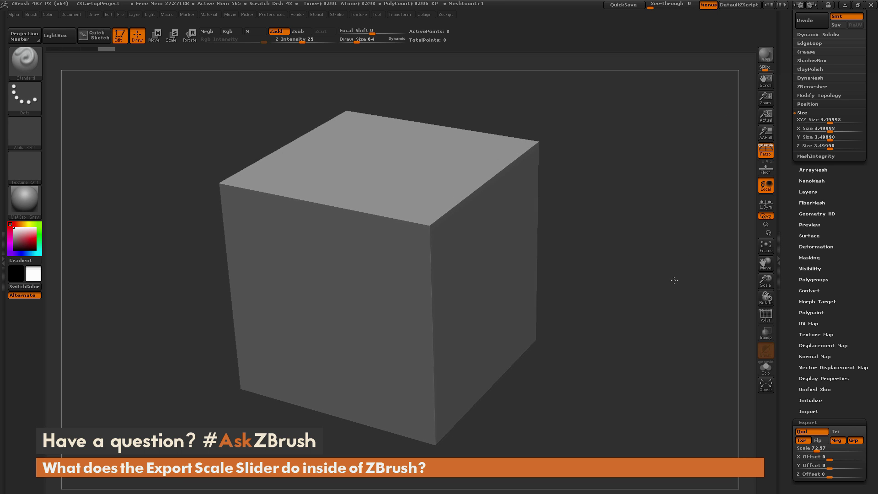
drag(875, 224, 850, 273)
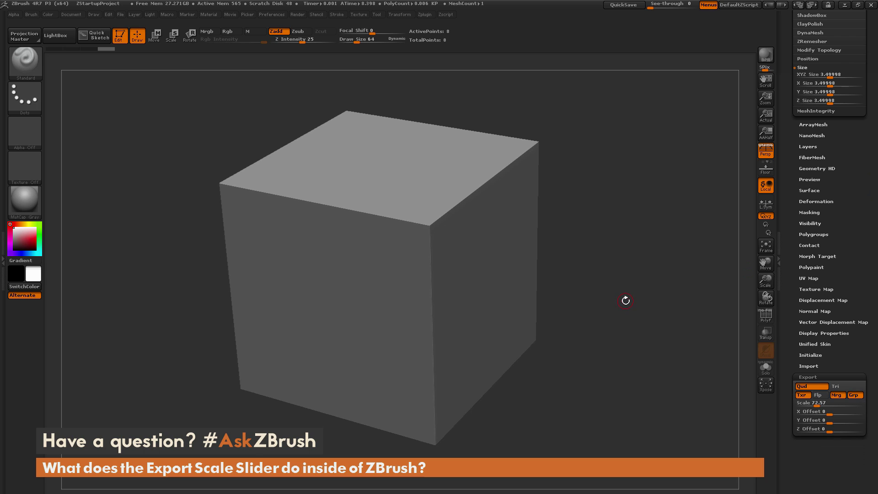